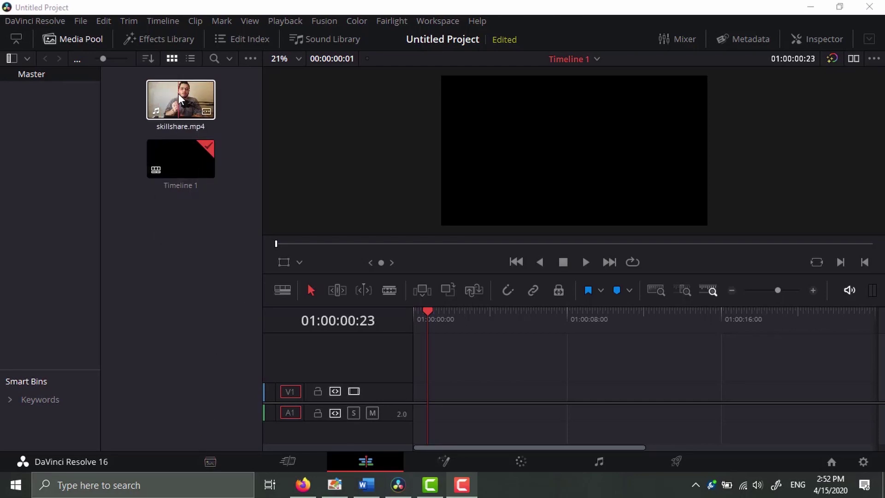
# Step: Drag skillshare.mp4 onto Timeline 1, with its video on V1 and audio on A1
pyautogui.moveTo(178, 93); pyautogui.dragTo(413, 398)
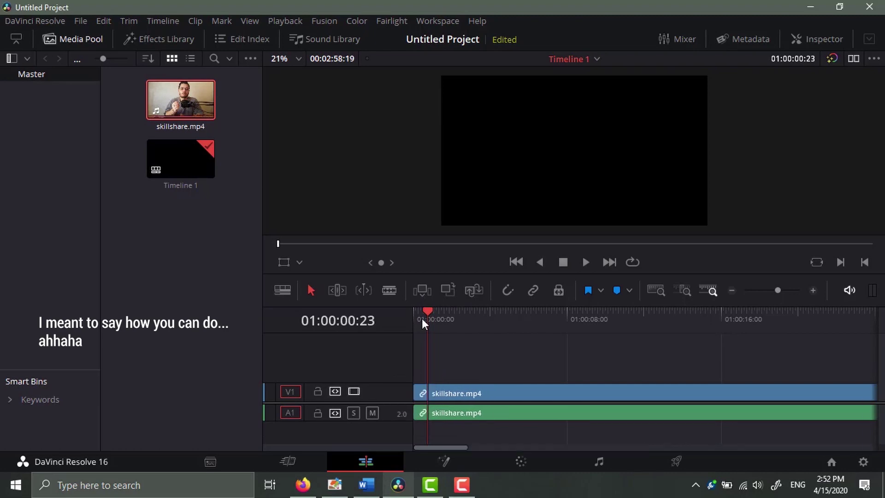
# Step: Hide the media pool and delete the A1 audio clip from the timeline
pyautogui.click(74, 39)
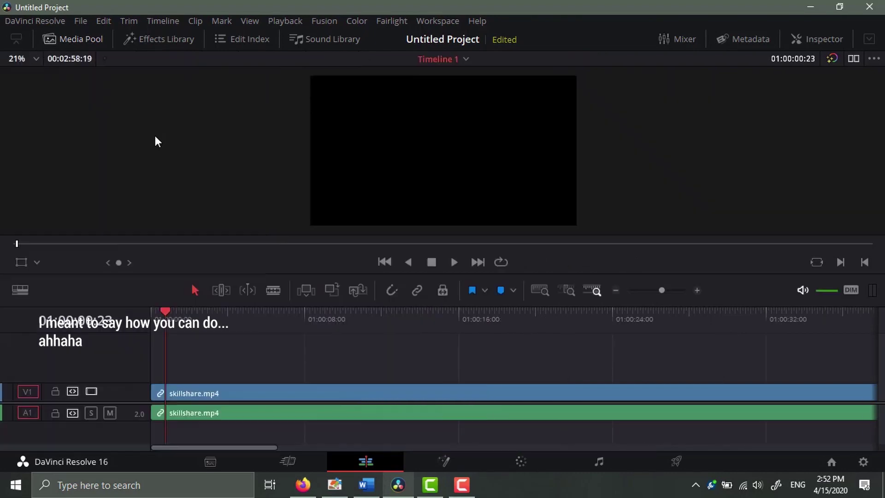
pyautogui.rightClick(286, 416)
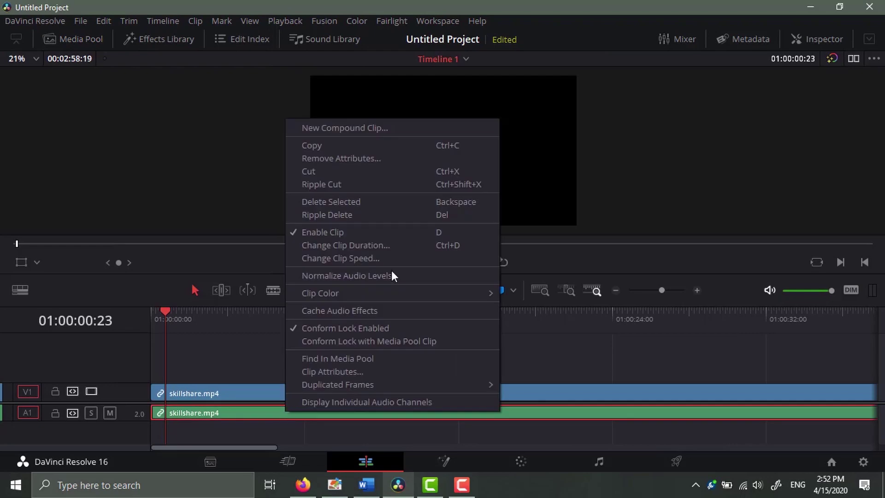
pyautogui.click(364, 202)
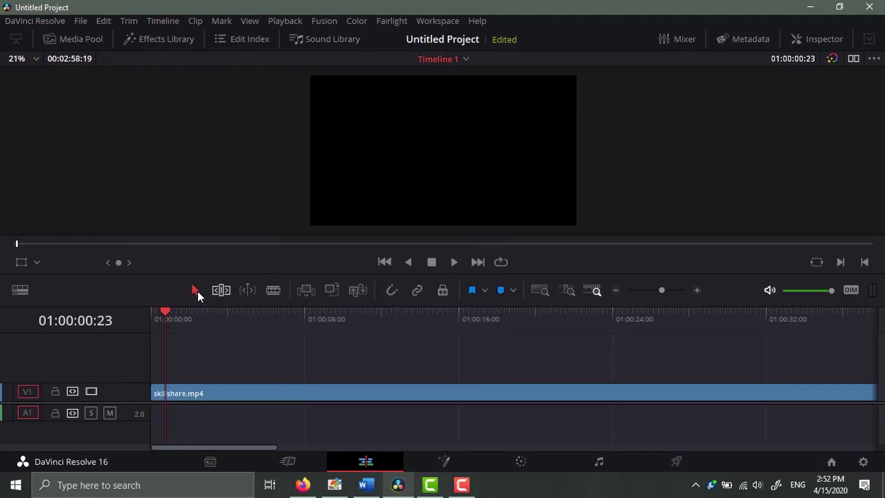
# Step: Split the clip with the blade tool and ripple-delete the opening section
pyautogui.press('space')
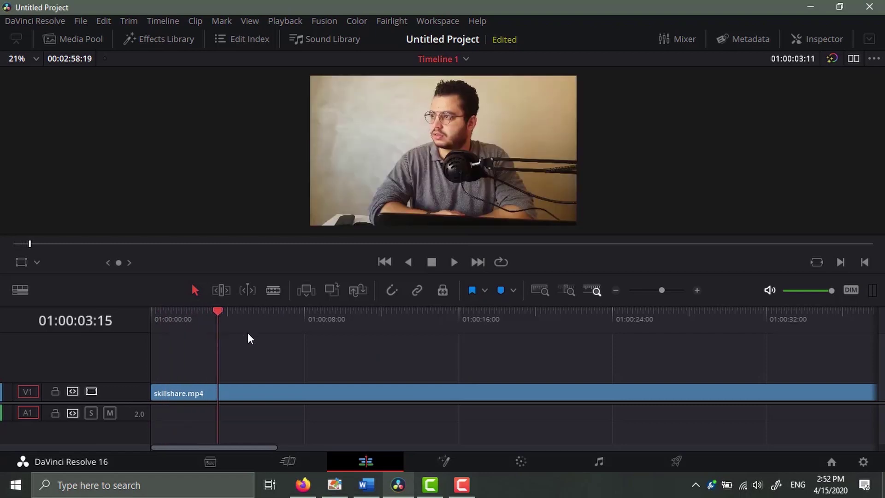
pyautogui.press('b')
pyautogui.click(239, 391)
pyautogui.moveTo(186, 382); pyautogui.dragTo(208, 404)
pyautogui.press('Delete')
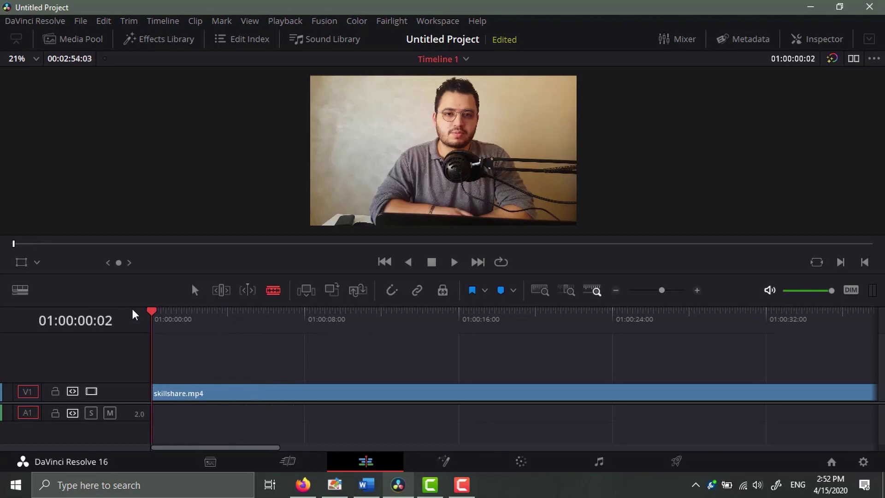
# Step: Cut the clip at 01:00:07:19, delete the remainder, and return to the timeline start
pyautogui.moveTo(151, 318); pyautogui.dragTo(298, 362)
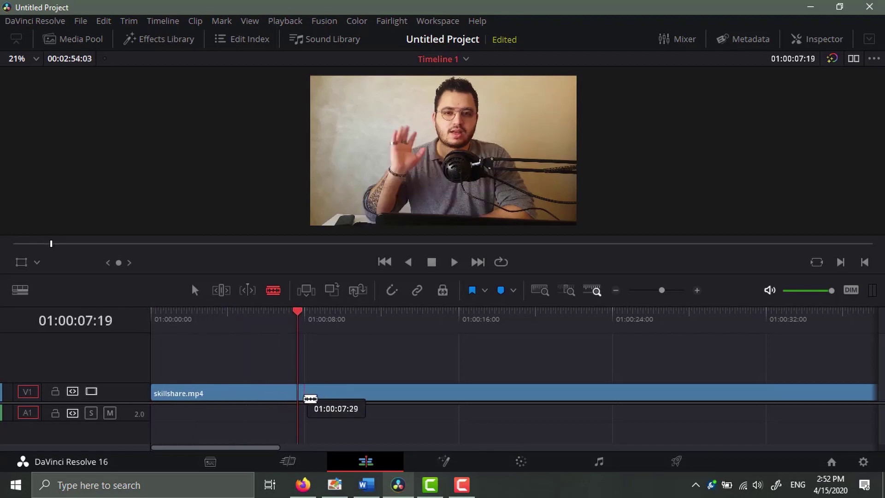
pyautogui.click(302, 394)
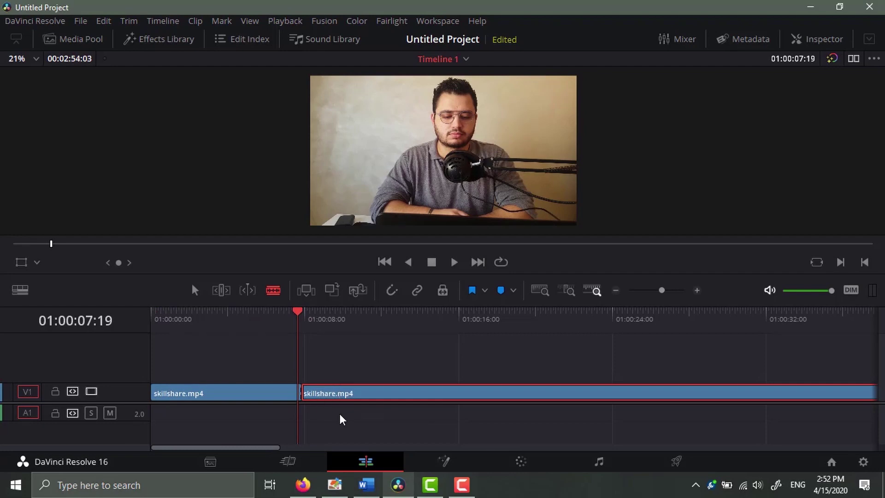
pyautogui.press('Delete')
pyautogui.moveTo(300, 312); pyautogui.dragTo(164, 318)
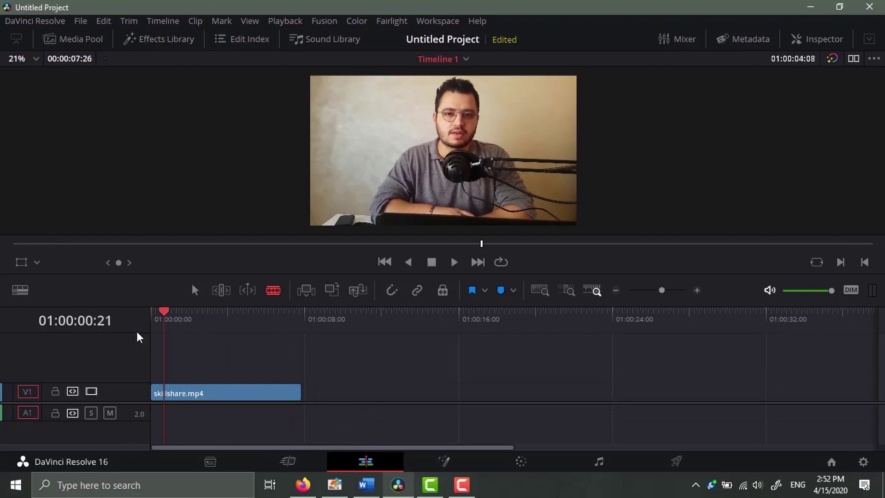
pyautogui.press('Home')
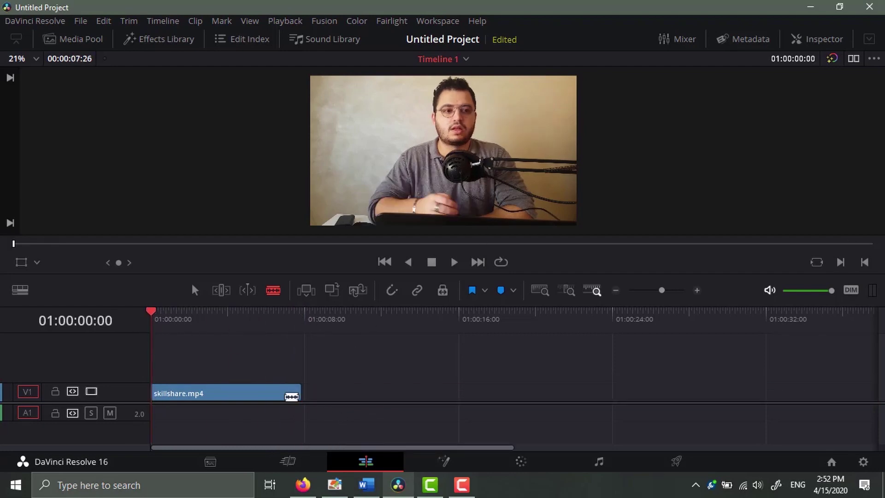
# Step: Select the trimmed clip and add a starting Zoom keyframe at 1.000 in the Inspector
pyautogui.press('a')
pyautogui.click(231, 393)
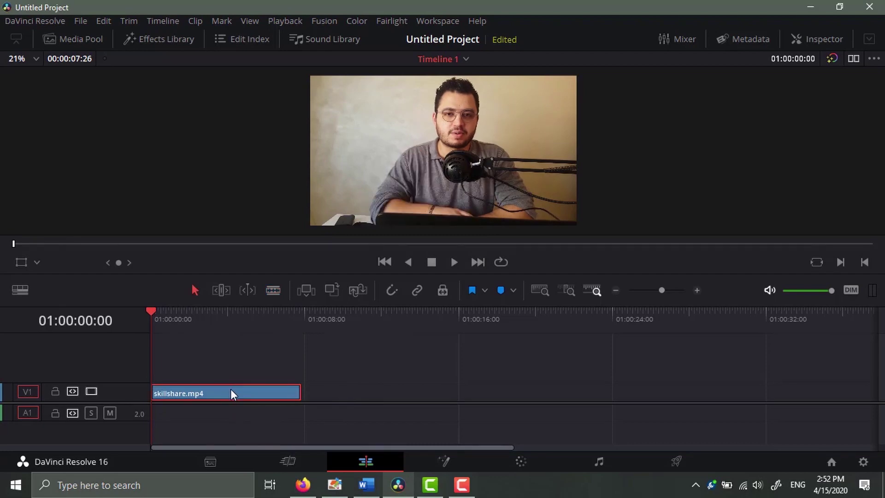
pyautogui.click(814, 37)
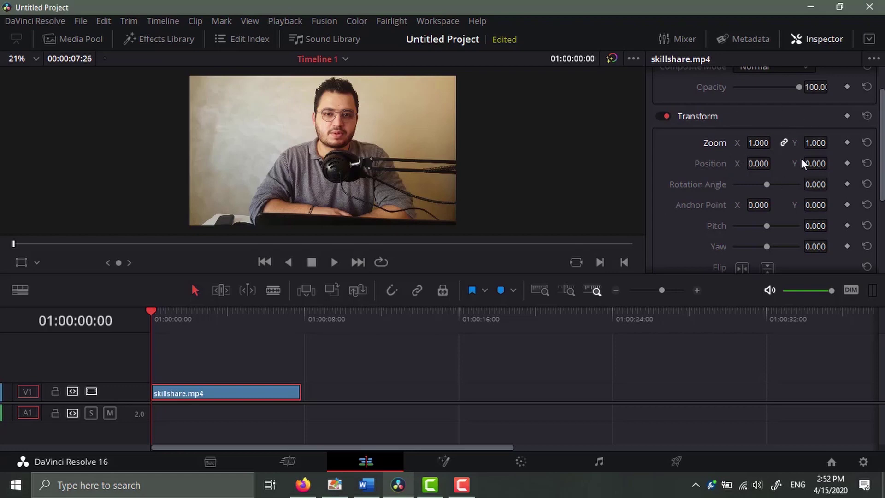
pyautogui.click(847, 142)
# Step: Raise Zoom to 4.380 about a second in, then play back the push-in
pyautogui.moveTo(152, 312); pyautogui.dragTo(173, 313)
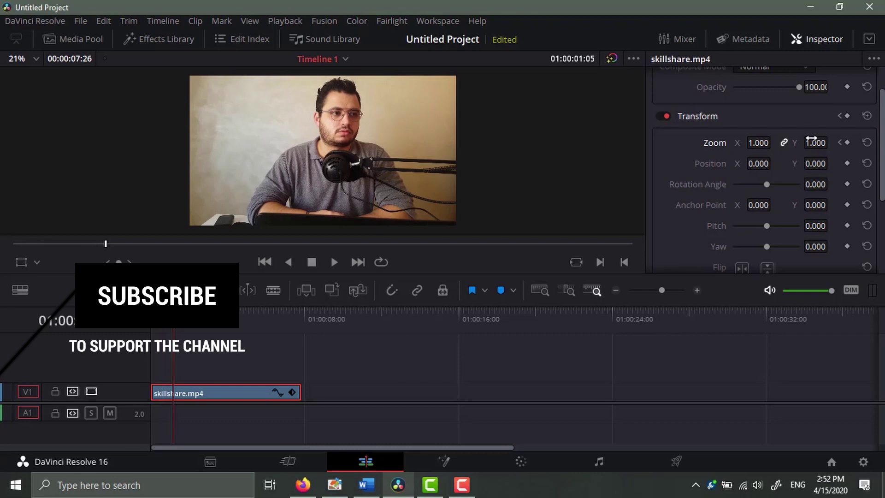
pyautogui.moveTo(759, 142)
pyautogui.mouseDown()
pyautogui.moveTo(775, 141)
pyautogui.moveTo(751, 148)
pyautogui.mouseUp()
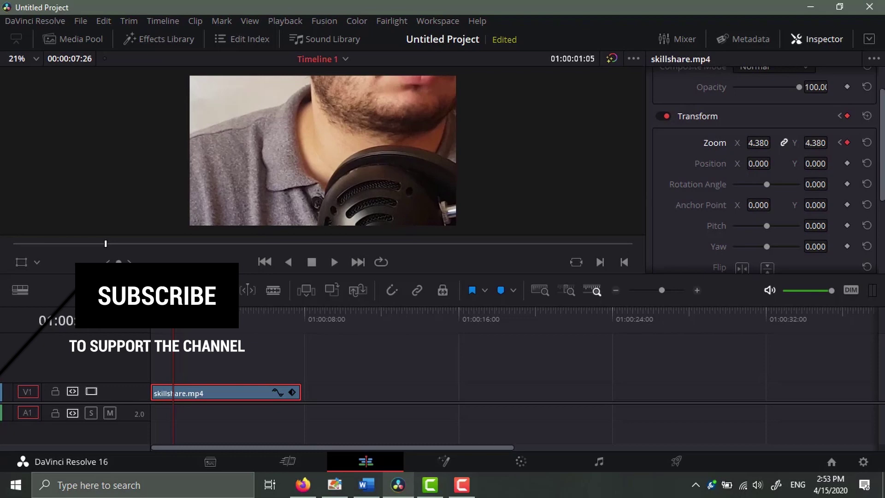
pyautogui.press('Home')
pyautogui.press('space')
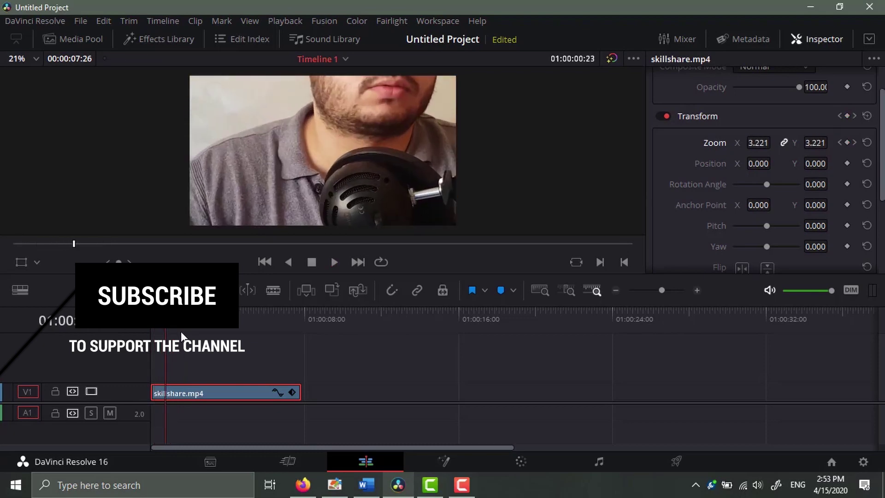
pyautogui.press('space')
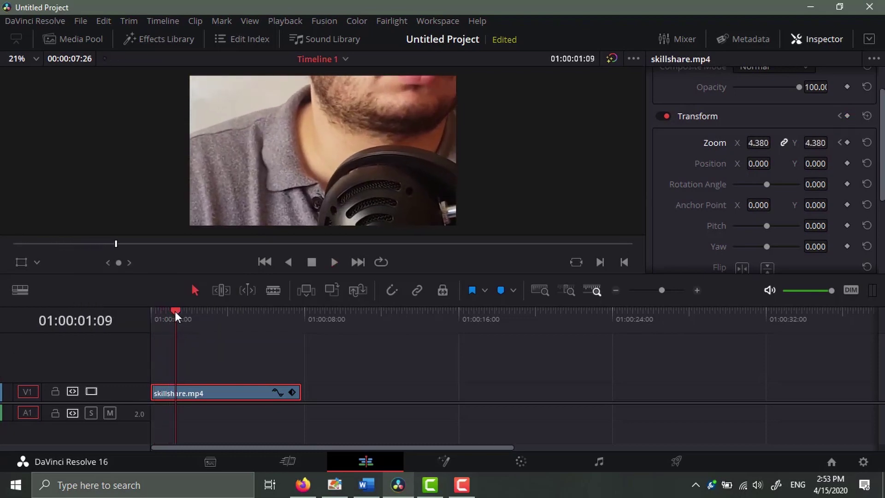
pyautogui.moveTo(175, 311); pyautogui.dragTo(157, 324)
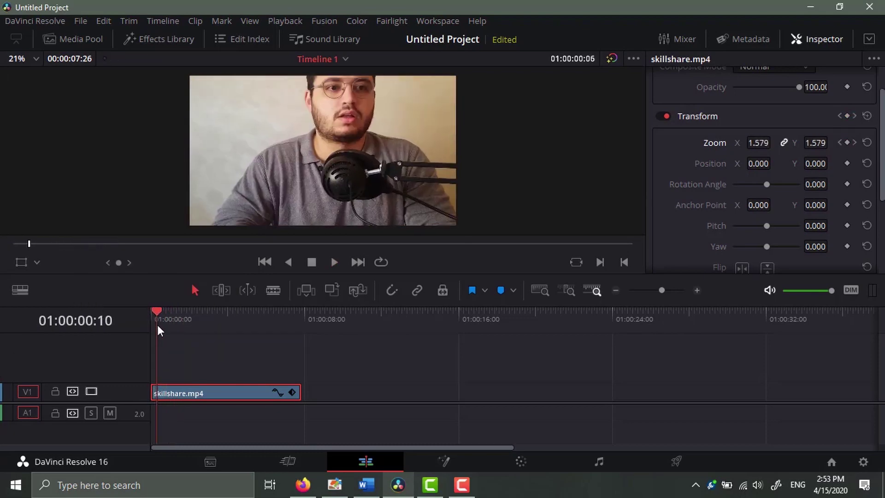
# Step: Open the clip's curve editor and enlarge the timeline to show the Zoom curve rising to 4.00
pyautogui.rightClick(220, 393)
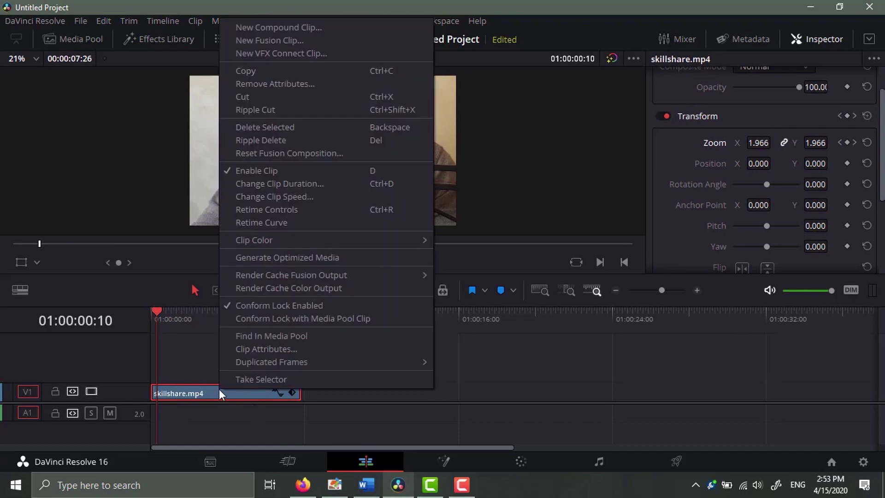
pyautogui.click(305, 223)
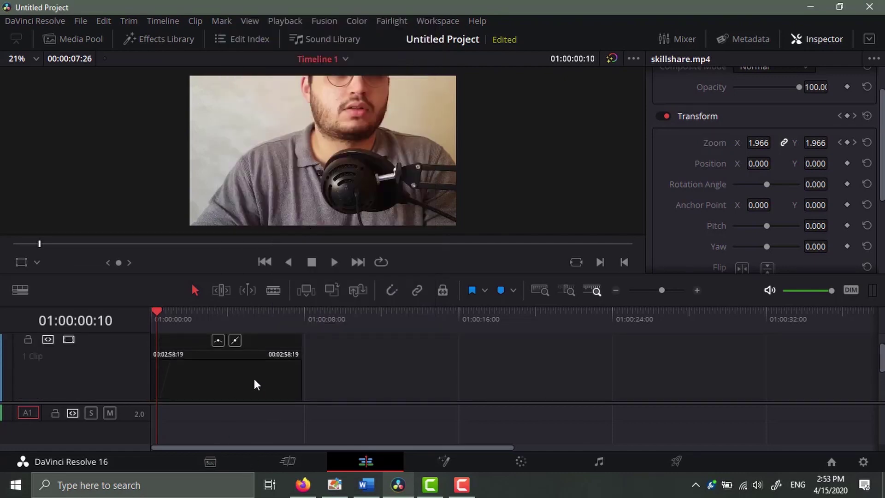
pyautogui.moveTo(345, 274); pyautogui.dragTo(346, 183)
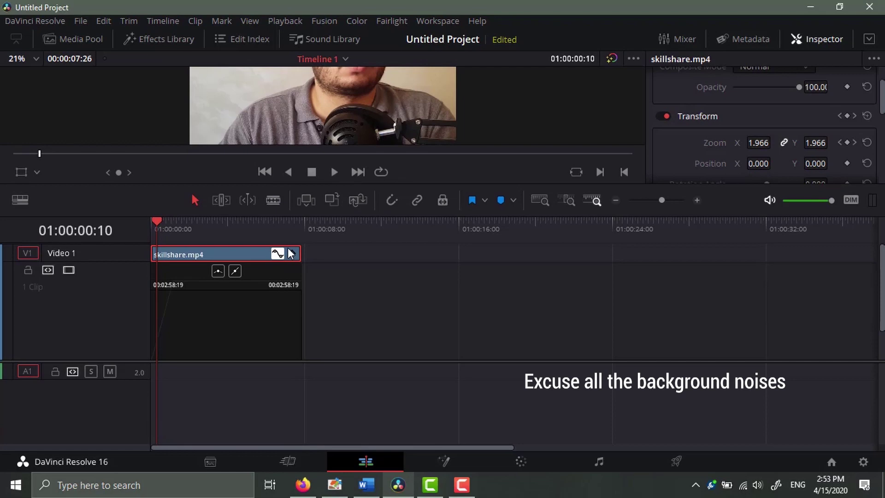
pyautogui.scroll(-2, 164, 320)
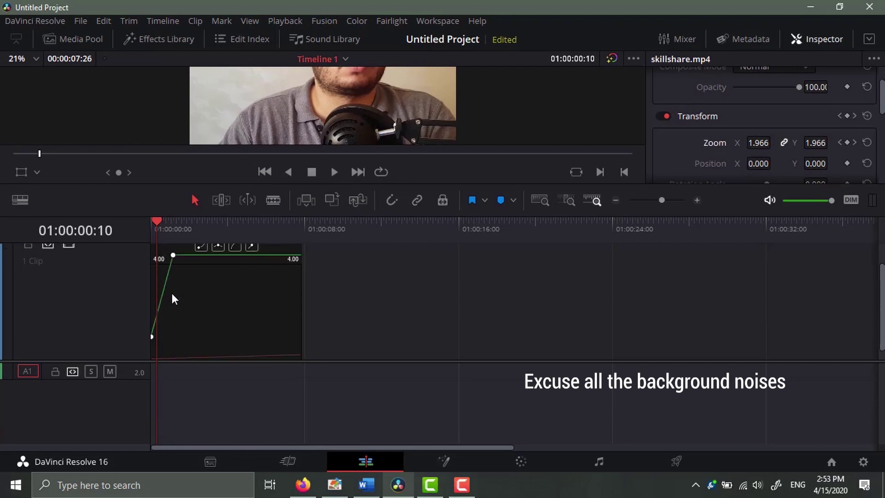
pyautogui.scroll(1, 171, 299)
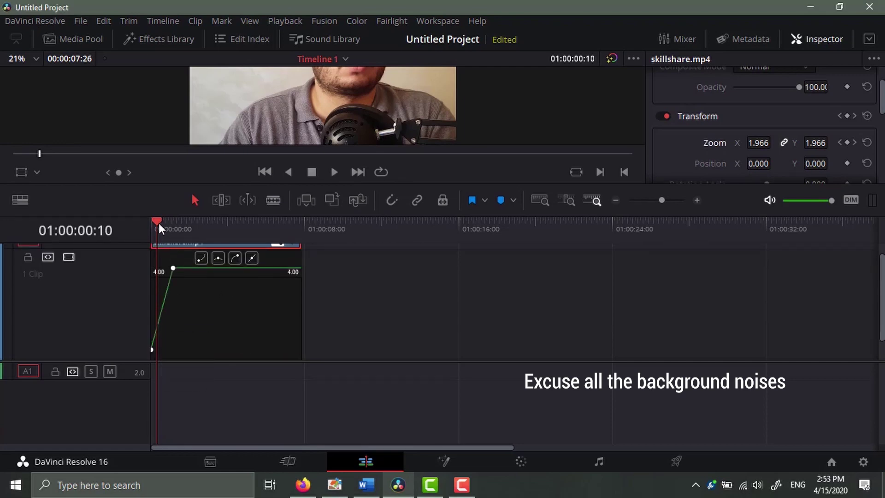
pyautogui.moveTo(158, 223); pyautogui.dragTo(139, 253)
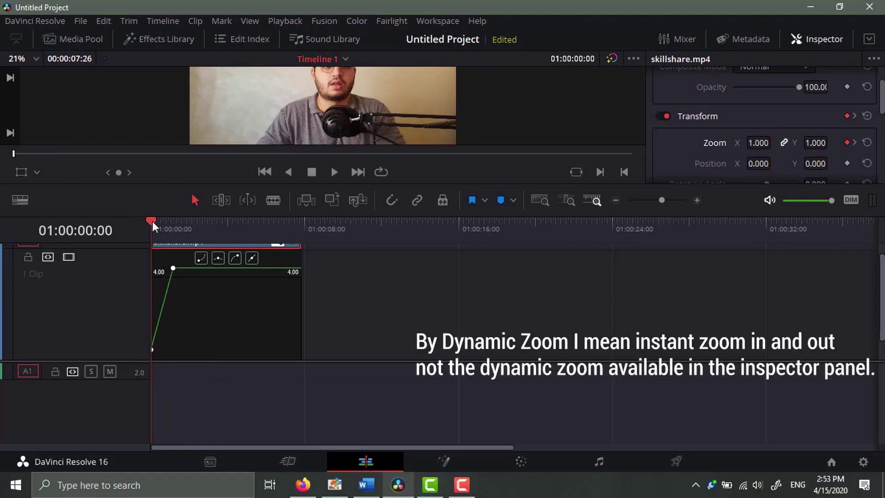
# Step: Preview the ramp, then drag the peak Zoom Y keyframe earlier and down to 4.00
pyautogui.moveTo(152, 221); pyautogui.dragTo(115, 236)
pyautogui.press('space')
pyautogui.press('space')
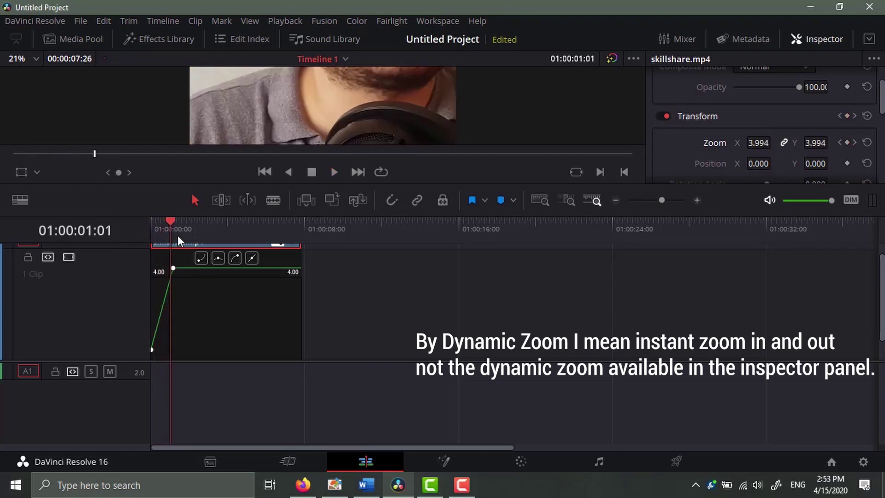
pyautogui.press('Home')
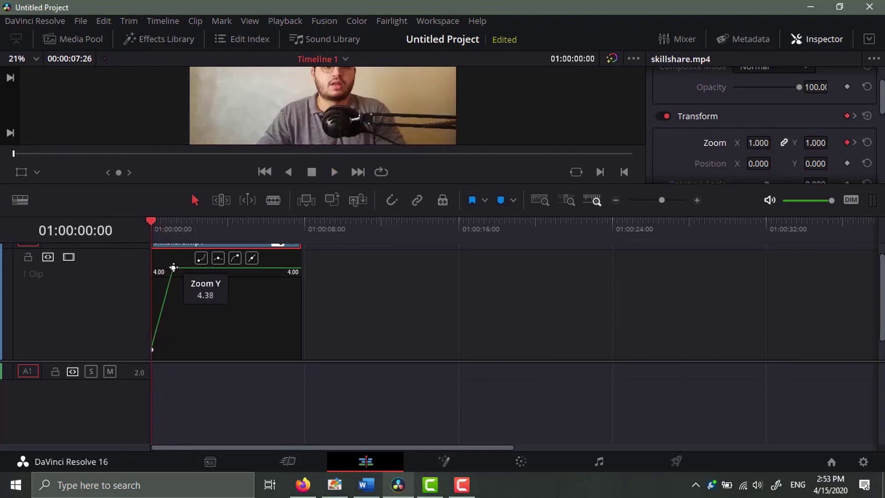
pyautogui.click(174, 268)
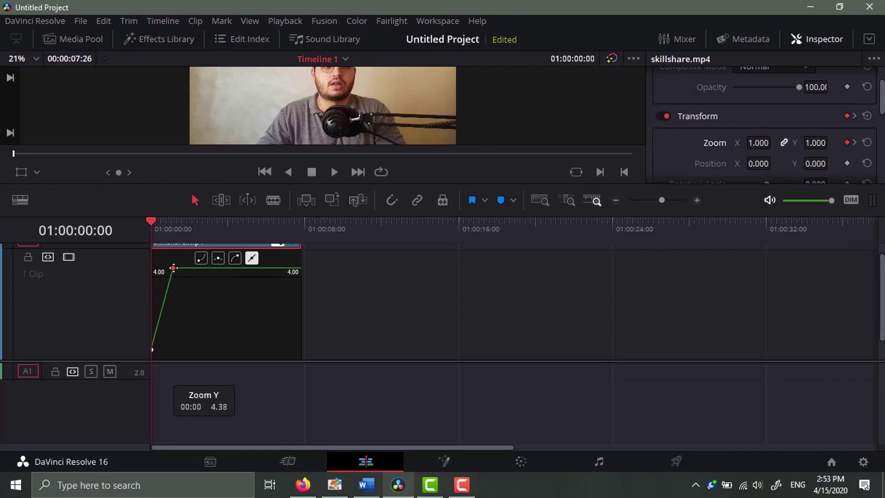
pyautogui.moveTo(173, 268); pyautogui.dragTo(159, 272)
pyautogui.press('space')
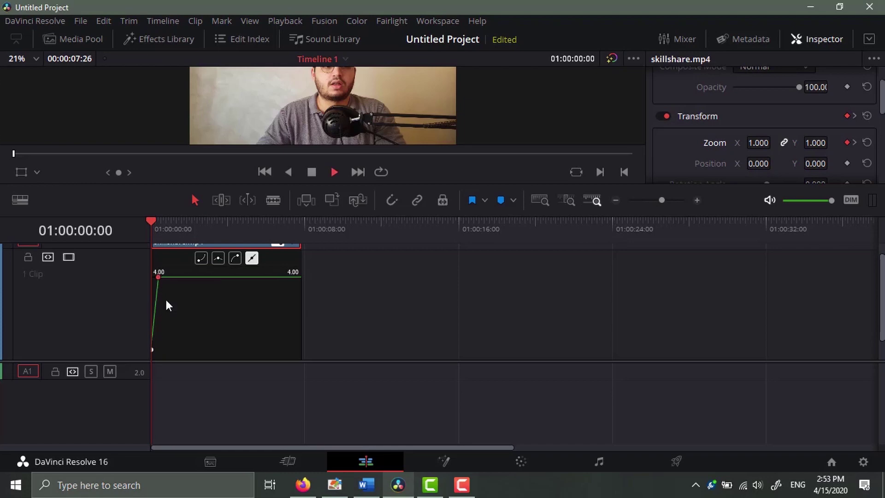
pyautogui.press('space')
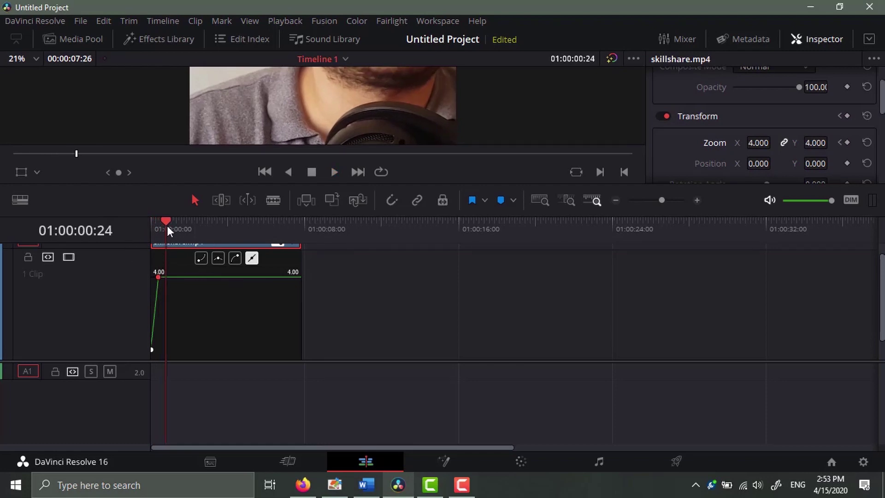
pyautogui.moveTo(167, 225); pyautogui.dragTo(118, 231)
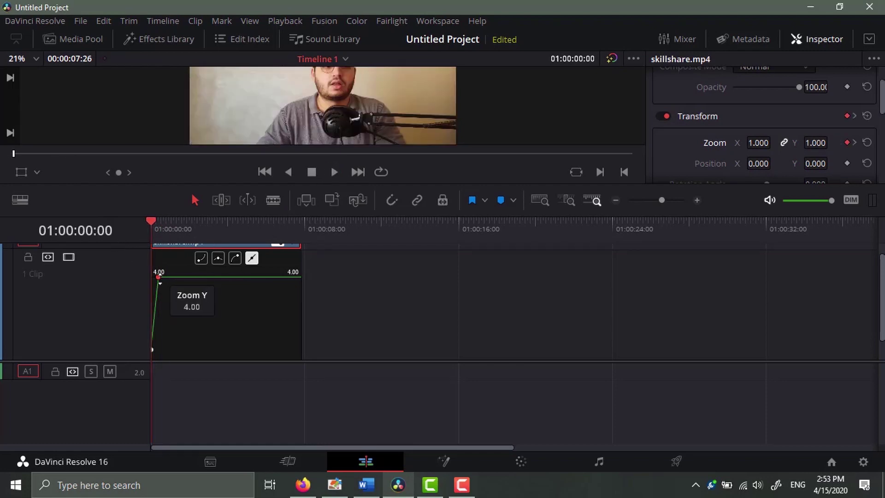
# Step: Stretch the timeline and pull the zoom-in keyframe further left for a punch-in to about 3.93
pyautogui.click(653, 264)
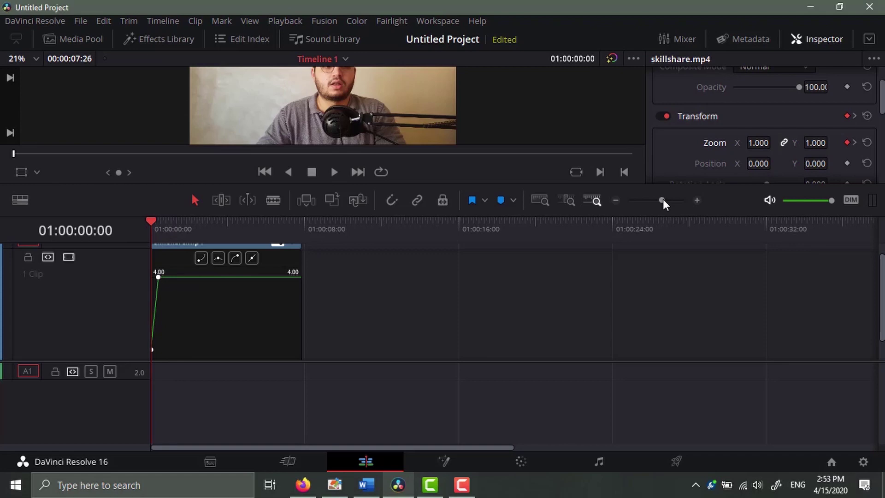
pyautogui.moveTo(663, 199); pyautogui.dragTo(674, 199)
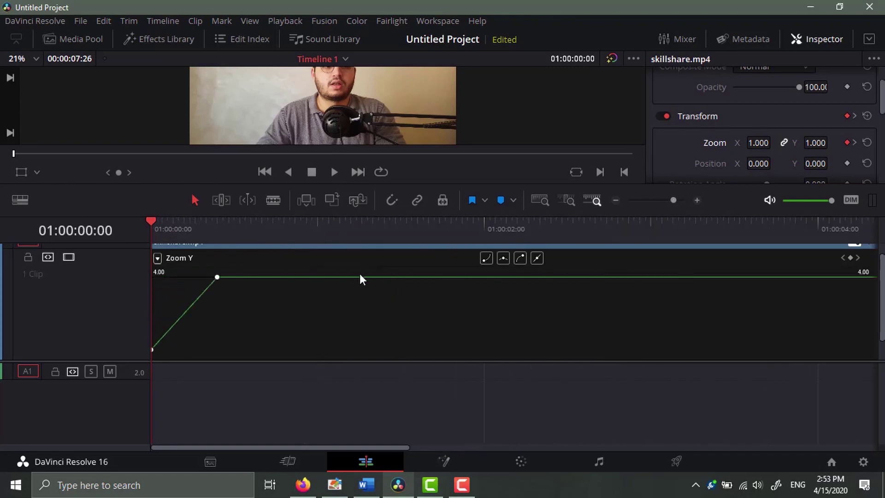
pyautogui.moveTo(217, 276)
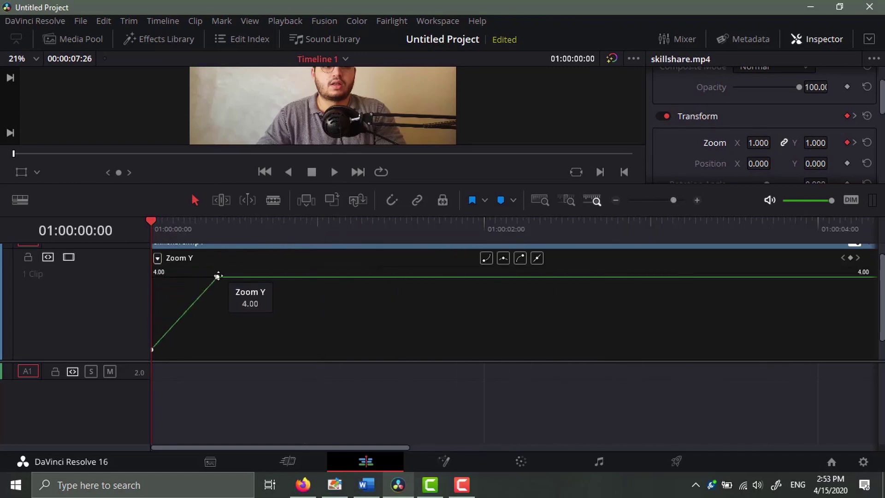
pyautogui.moveTo(217, 276); pyautogui.dragTo(174, 279)
pyautogui.press('space')
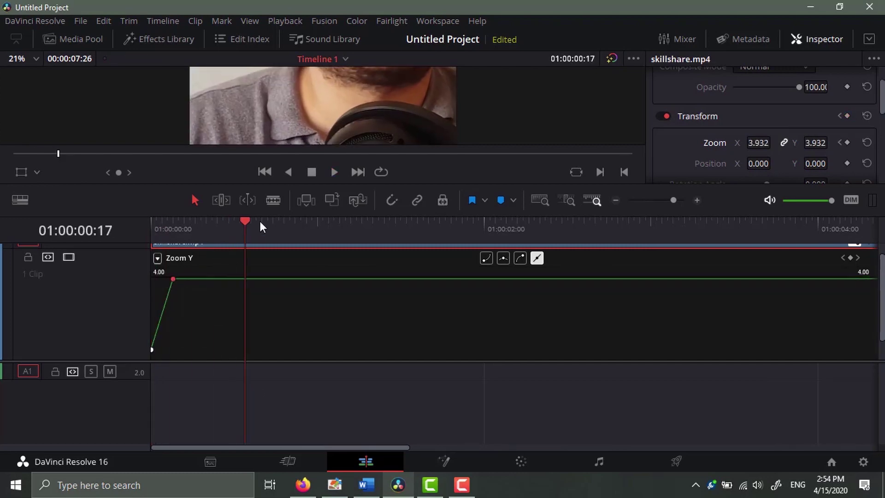
pyautogui.moveTo(247, 220); pyautogui.dragTo(48, 242)
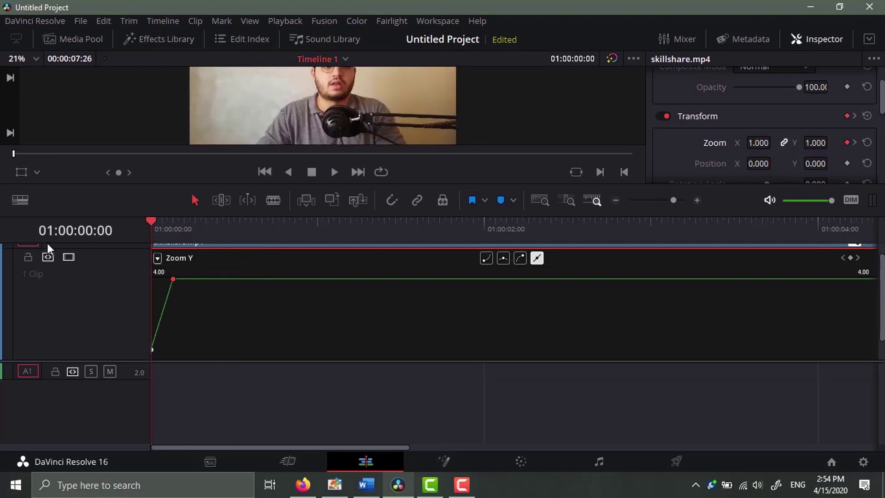
pyautogui.press('space')
pyautogui.moveTo(192, 234); pyautogui.dragTo(55, 249)
pyautogui.press('space')
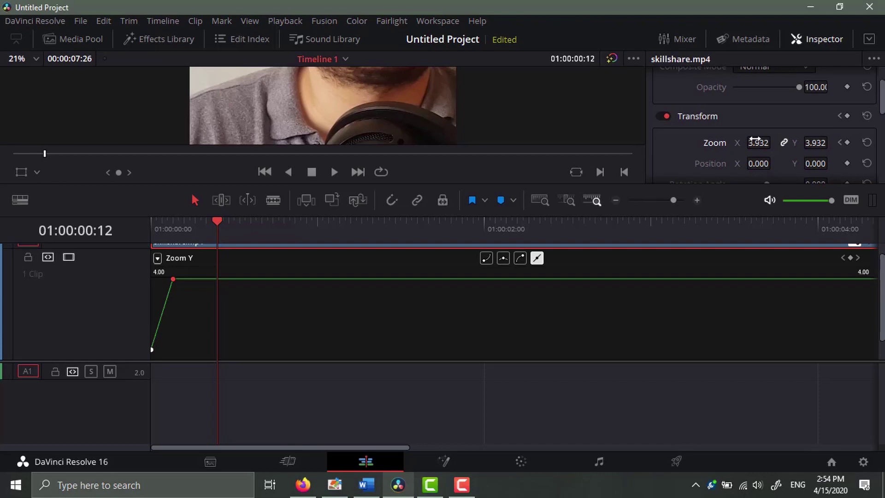
# Step: Add a 3.932 hold keyframe at frame 12, then drop Zoom to 0.640 at frame 16
pyautogui.scroll(-3, 766, 124)
pyautogui.scroll(2, 766, 123)
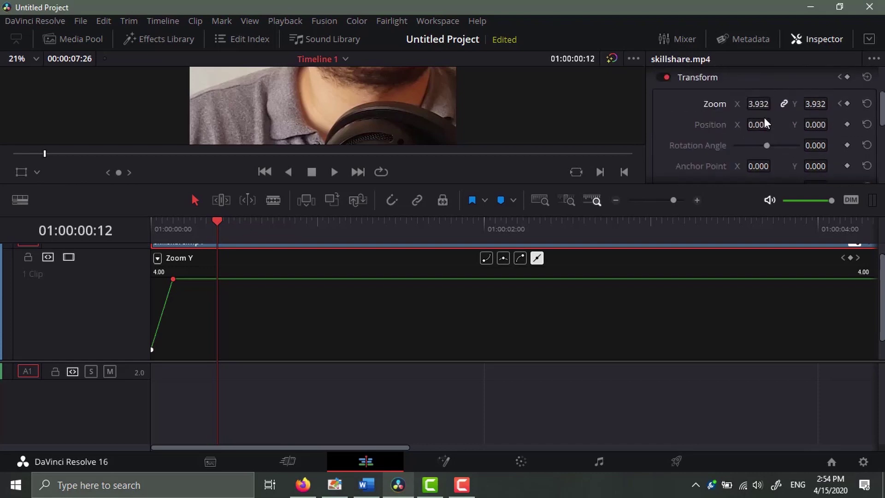
pyautogui.click(847, 104)
pyautogui.moveTo(217, 223); pyautogui.dragTo(239, 224)
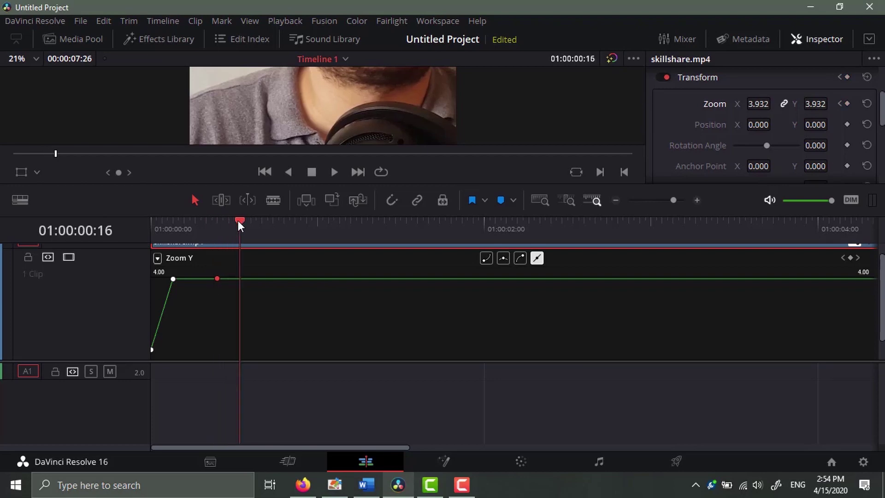
pyautogui.moveTo(758, 105)
pyautogui.mouseDown()
pyautogui.moveTo(749, 104)
pyautogui.moveTo(770, 104)
pyautogui.moveTo(737, 104)
pyautogui.moveTo(767, 104)
pyautogui.mouseUp()
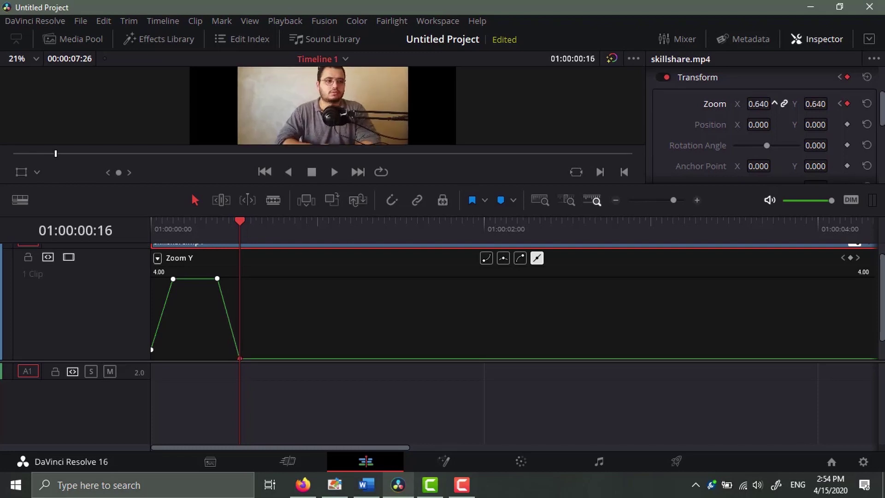
pyautogui.moveTo(247, 223); pyautogui.dragTo(146, 240)
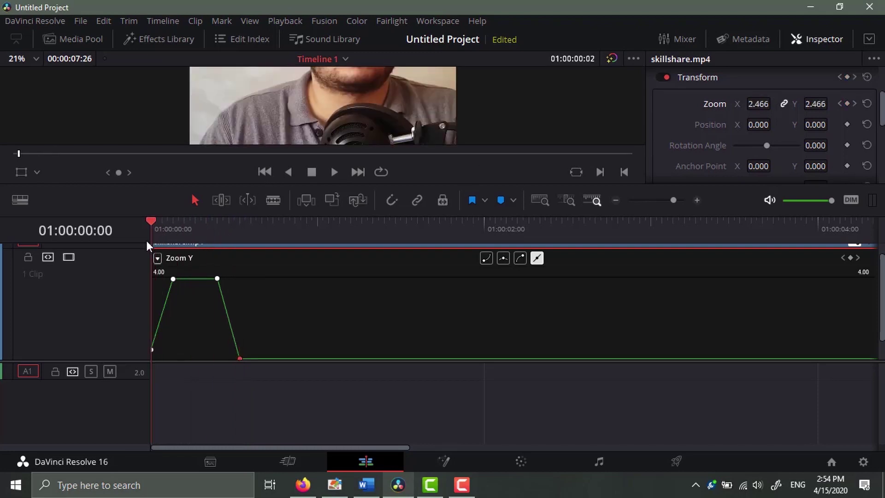
pyautogui.press('space')
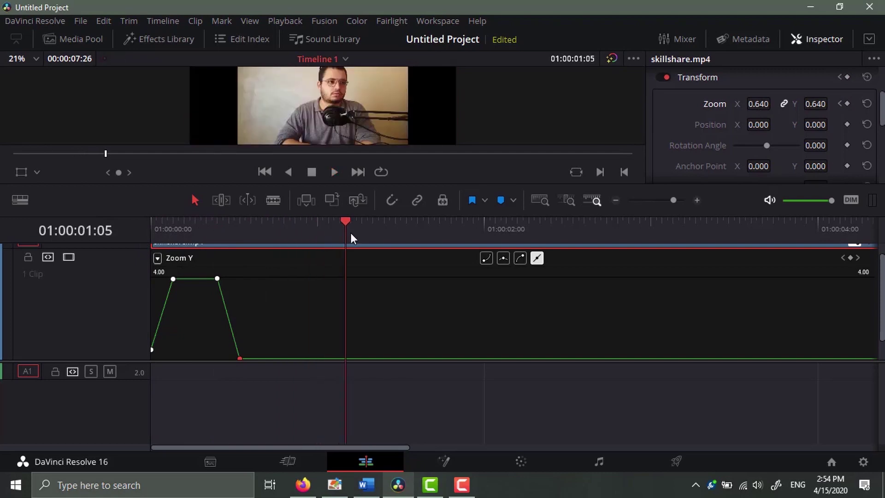
pyautogui.press('Home')
pyautogui.press('space')
pyautogui.press('Home')
pyautogui.press('space')
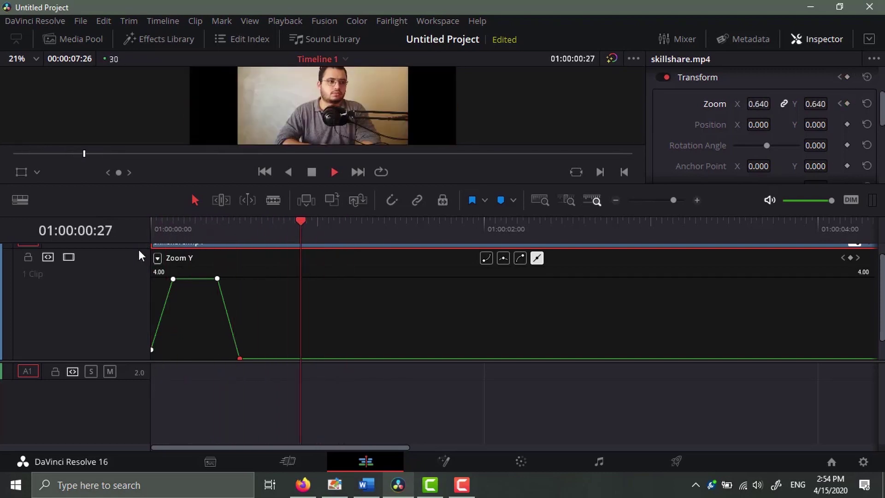
pyautogui.press('space')
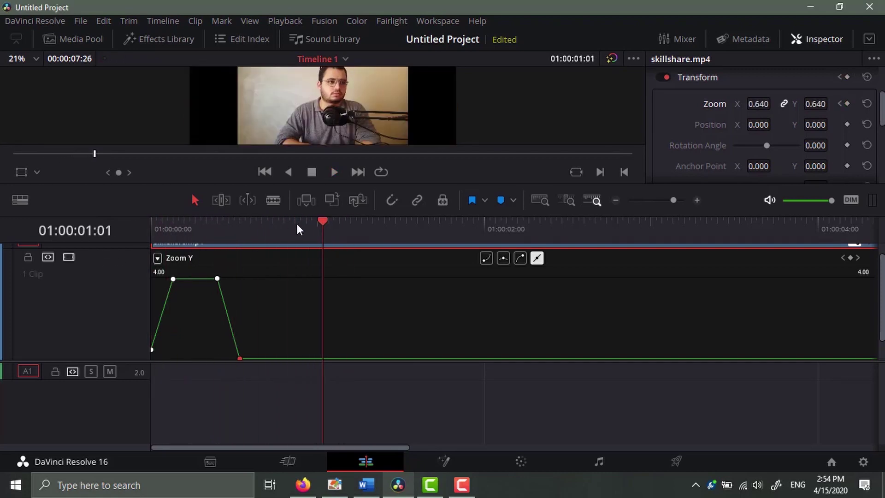
pyautogui.moveTo(324, 221); pyautogui.dragTo(140, 247)
pyautogui.press('space')
pyautogui.press('space')
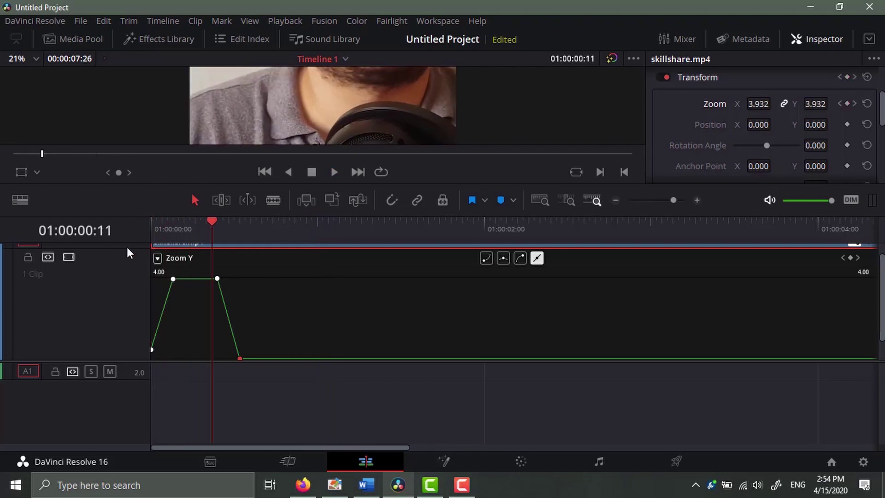
pyautogui.press('space')
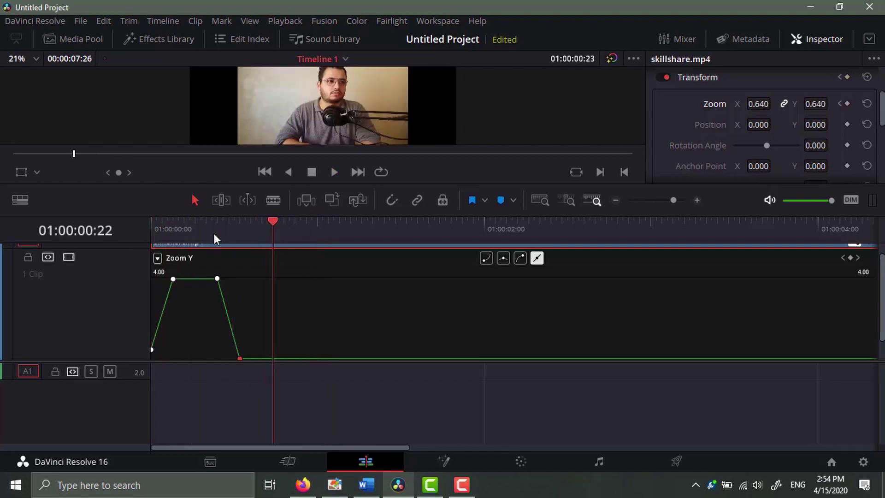
# Step: Push the zoom-out end keyframe later in the curve editor and preview the result
pyautogui.click(220, 238)
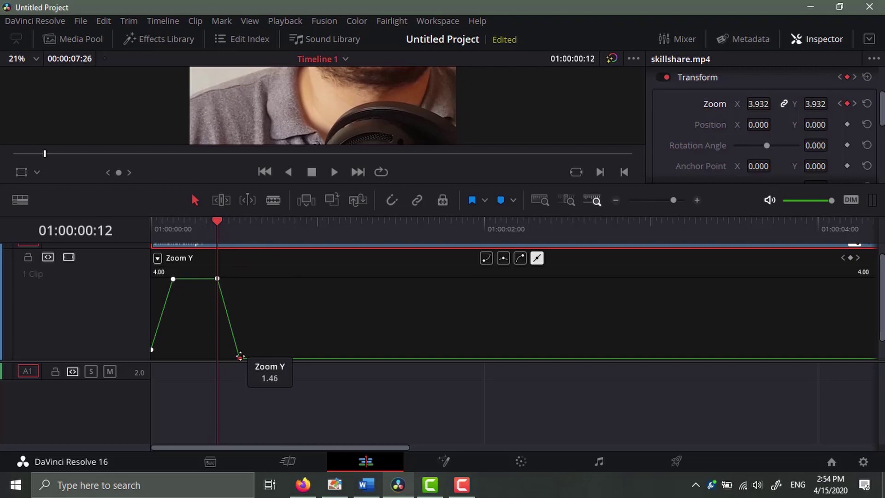
pyautogui.moveTo(239, 358); pyautogui.dragTo(293, 358)
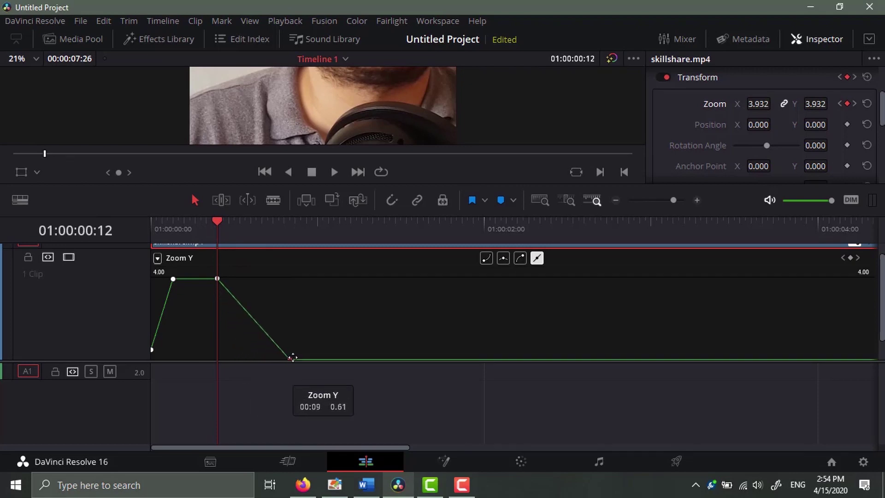
pyautogui.moveTo(209, 226); pyautogui.dragTo(187, 238)
pyautogui.press('space')
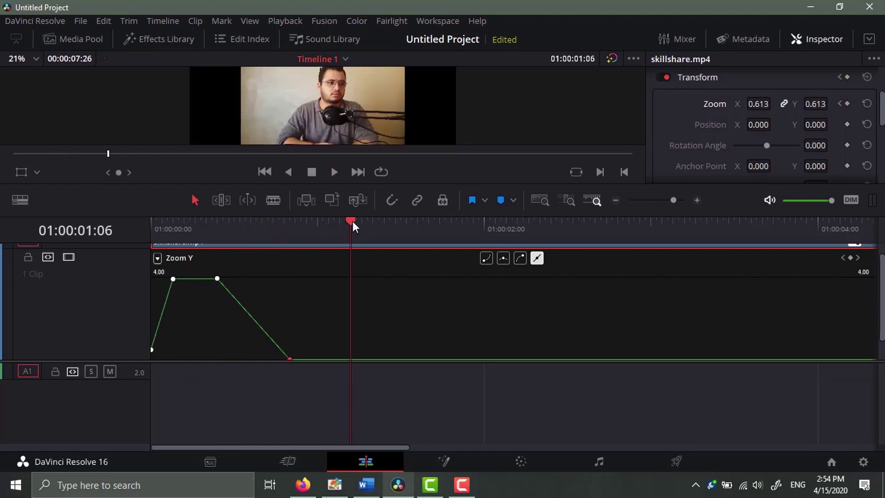
pyautogui.click(179, 242)
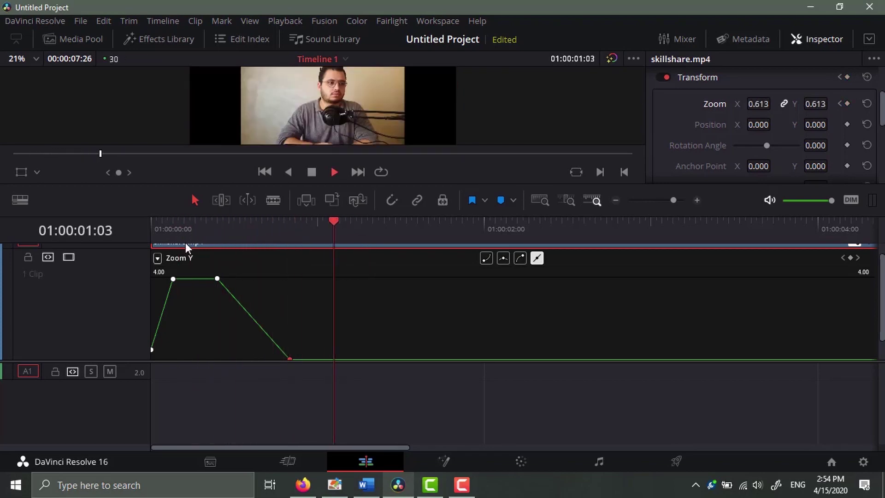
pyautogui.press('space')
# Step: Pull the zoom-out keyframe back earlier so it settles near 0.693, then replay
pyautogui.moveTo(399, 221); pyautogui.dragTo(207, 237)
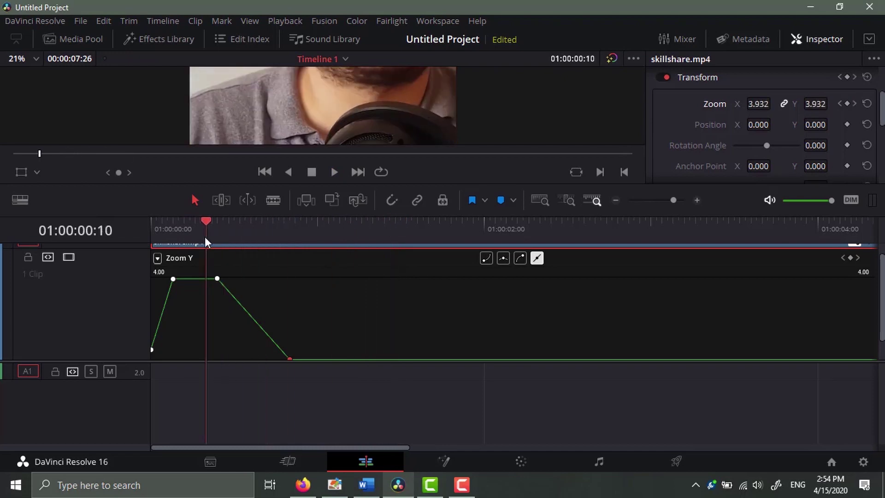
pyautogui.moveTo(289, 358)
pyautogui.moveTo(289, 358); pyautogui.dragTo(243, 358)
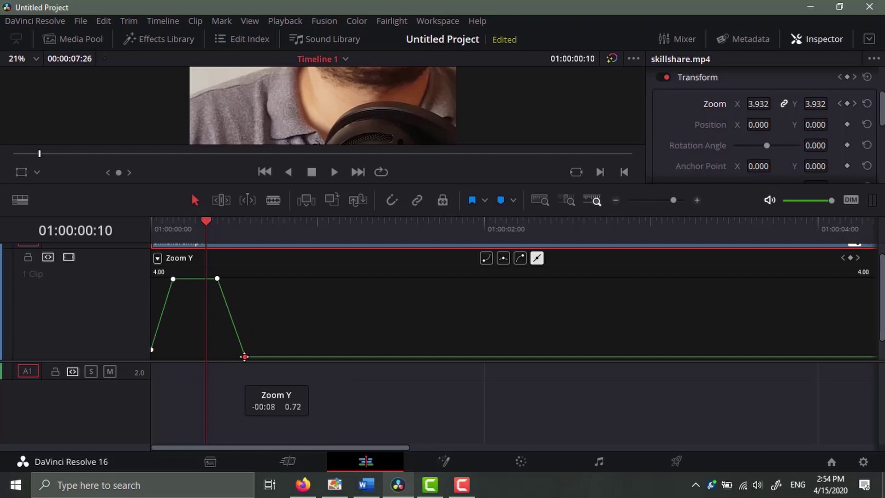
pyautogui.press('space')
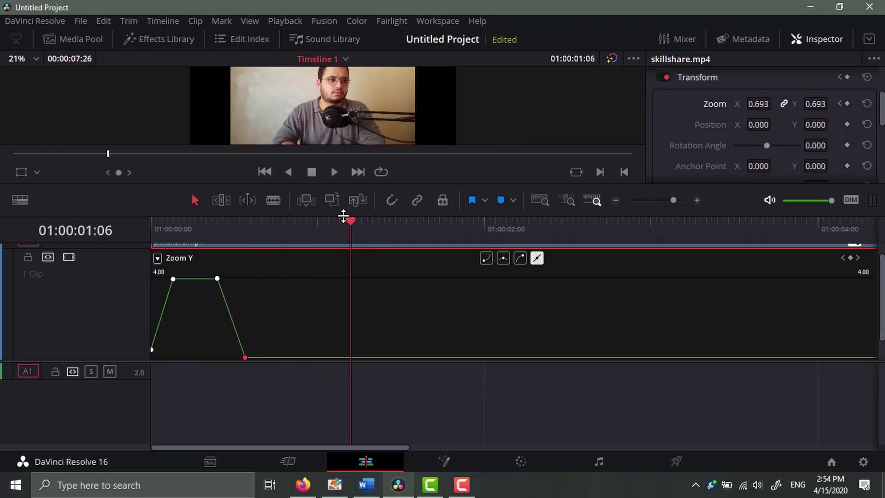
pyautogui.moveTo(349, 220); pyautogui.dragTo(154, 243)
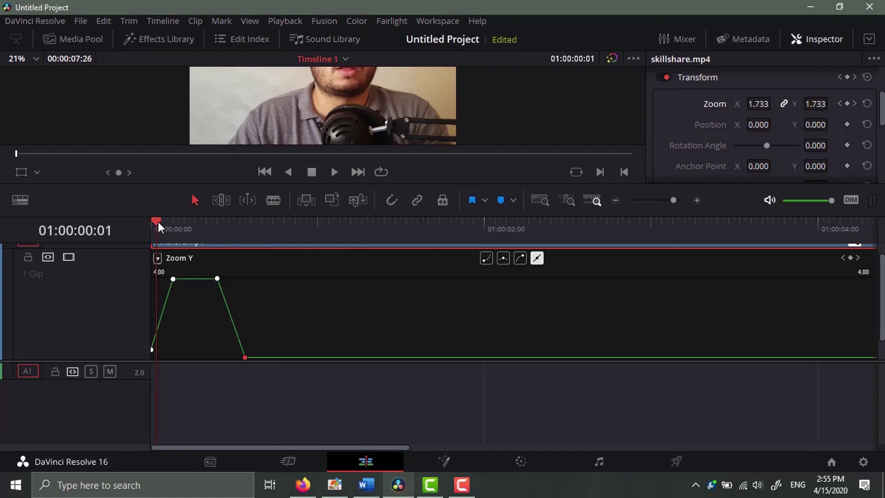
# Step: Play the finished zoom animation from the clip start
pyautogui.moveTo(159, 222); pyautogui.dragTo(144, 240)
pyautogui.scroll(1, 312, 289)
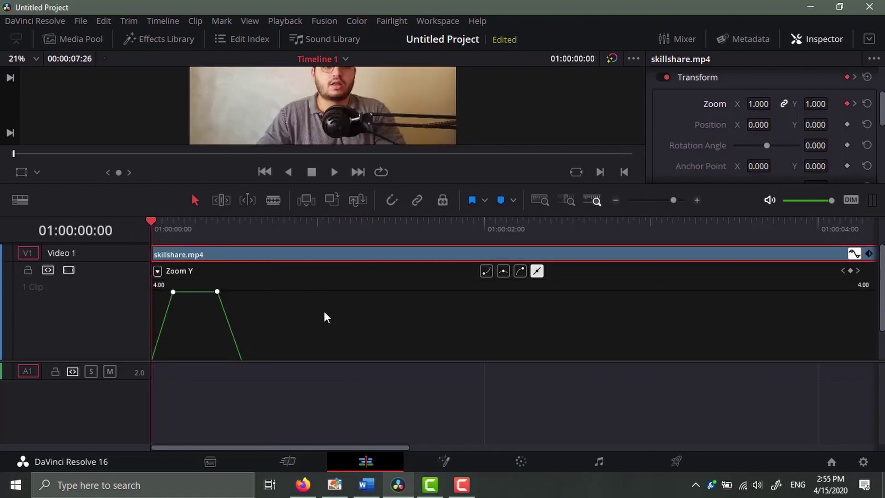
pyautogui.press('space')
pyautogui.click(289, 221)
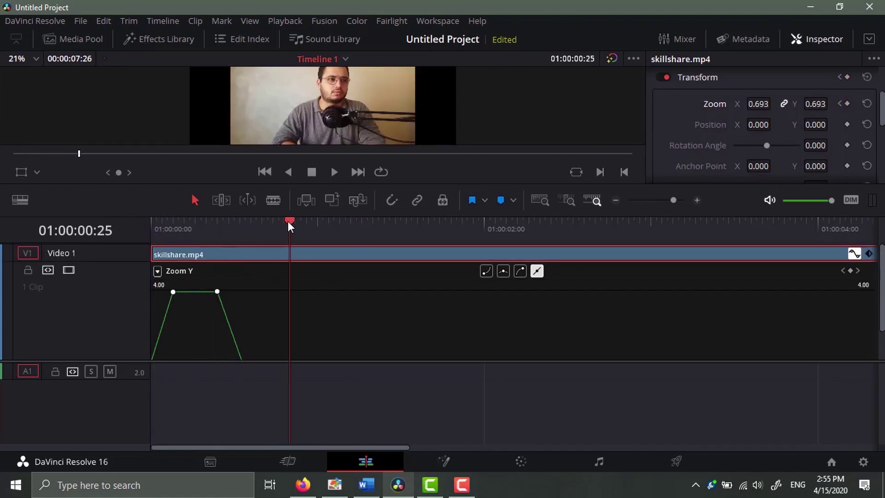
pyautogui.moveTo(287, 220); pyautogui.dragTo(109, 235)
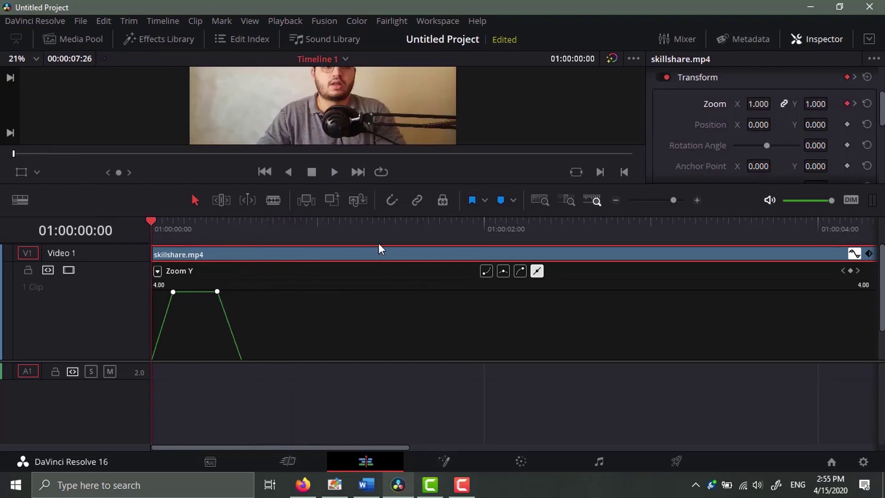
# Step: Enlarge the preview viewer and replay the punch-in and zoom-out
pyautogui.moveTo(399, 186); pyautogui.dragTo(370, 421)
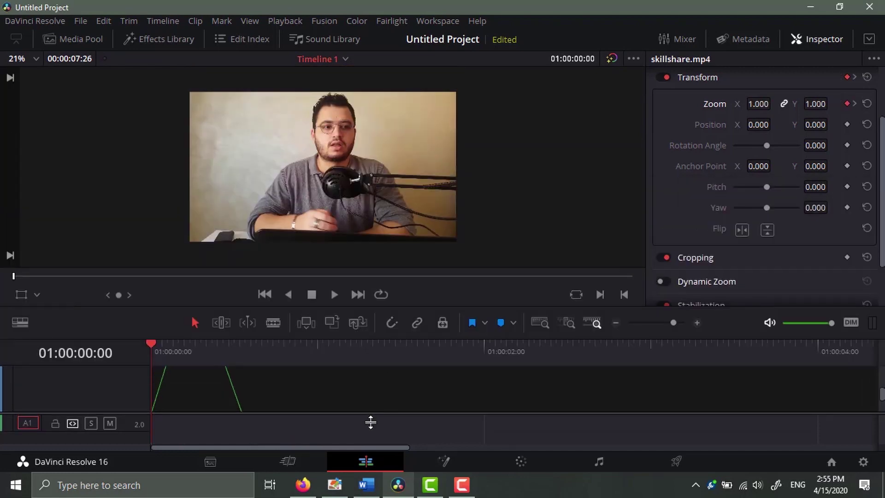
pyautogui.press('space')
pyautogui.press('space')
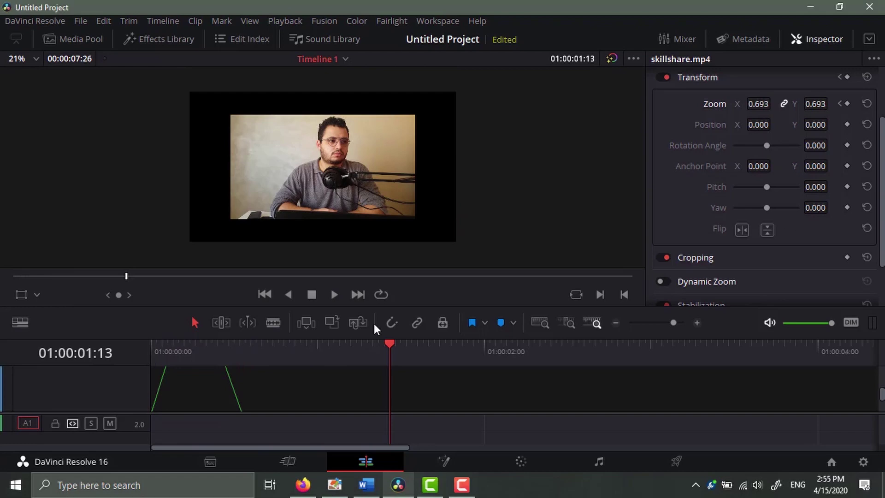
pyautogui.moveTo(389, 345); pyautogui.dragTo(184, 362)
pyautogui.press('space')
pyautogui.scroll(2, 372, 386)
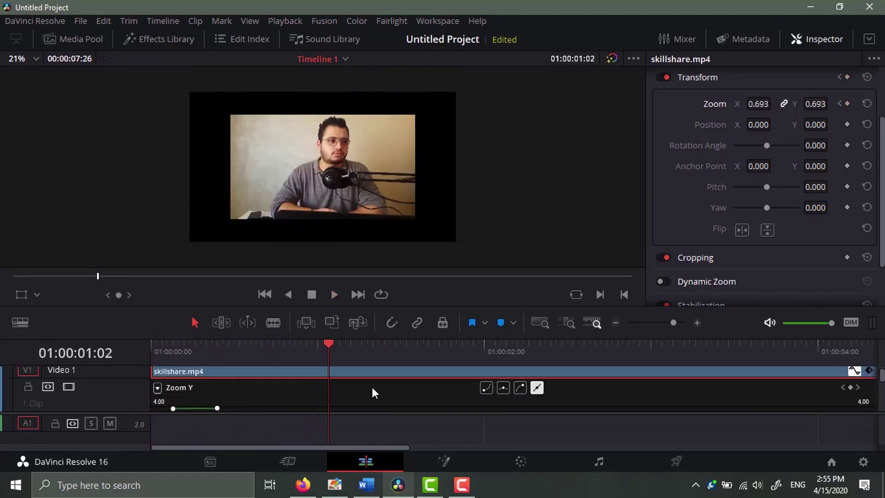
# Step: Turn off linear interpolation on the Zoom Y curve and close the curve editor
pyautogui.click(355, 391)
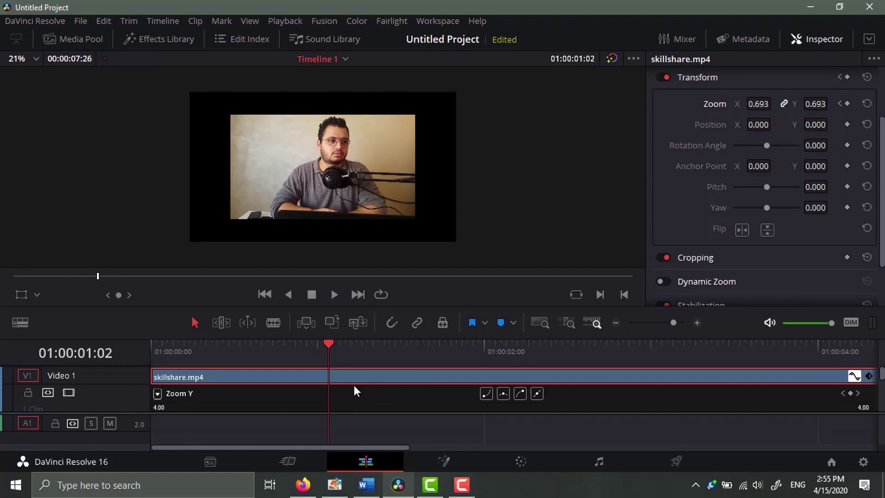
pyautogui.click(856, 378)
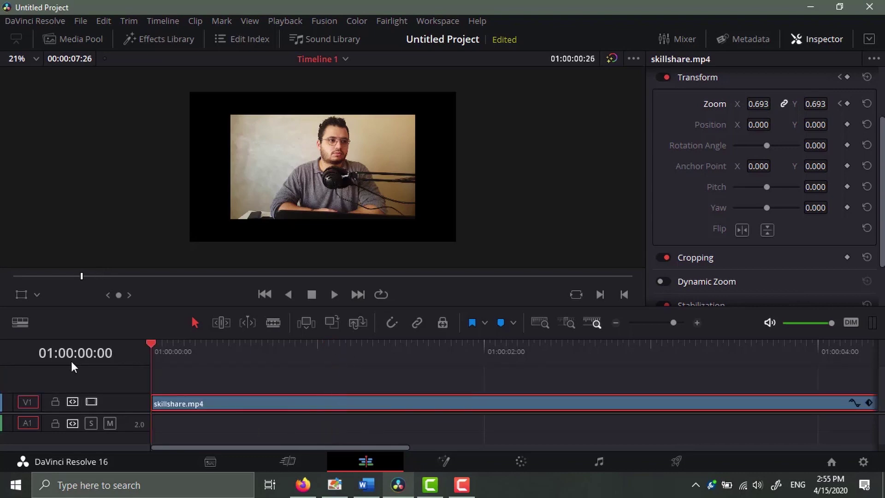